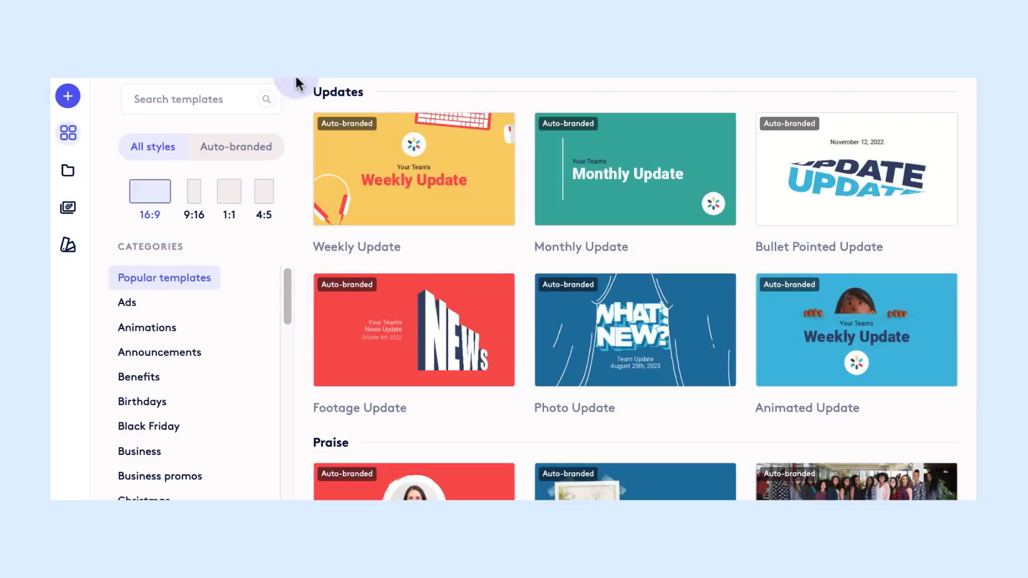
Search the template gallery for 'explainer' to list templates like Animated Finance Explainer
{"action": "left_click", "coordinate": [240, 93]}
{"action": "type", "text": "explainer"}
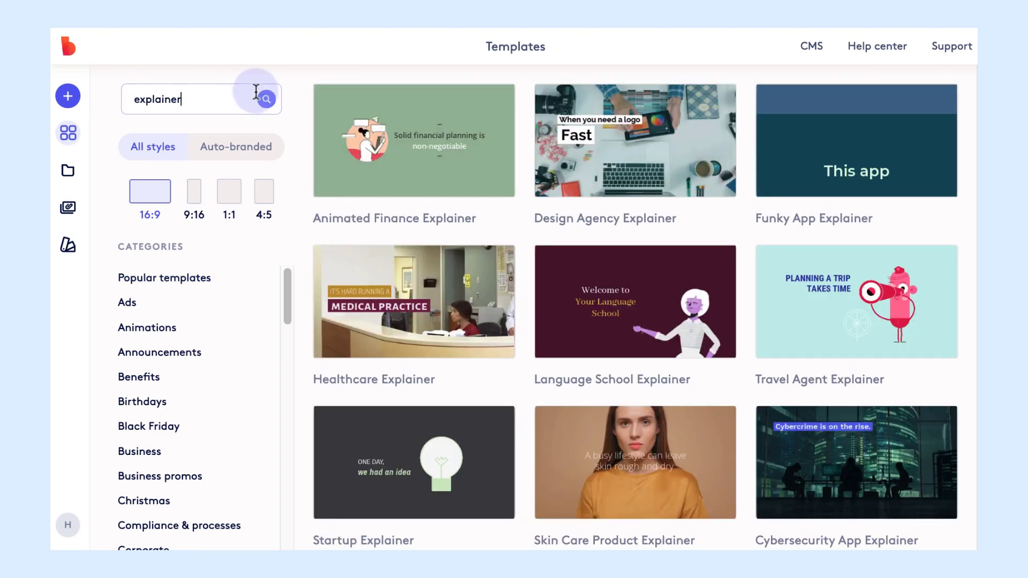
{"action": "mouse_move", "coordinate": [591, 158]}
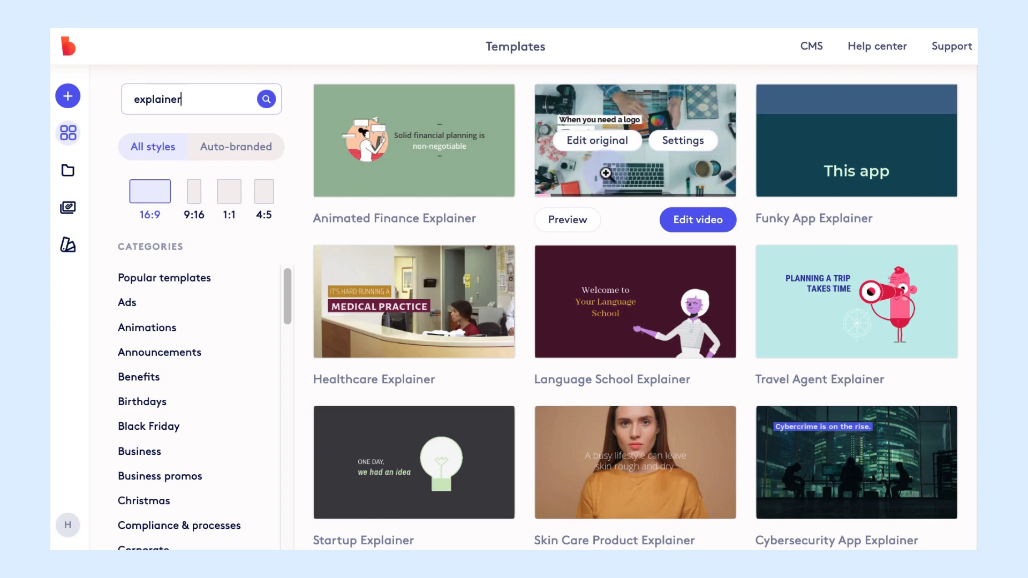
{"action": "mouse_move", "coordinate": [823, 174]}
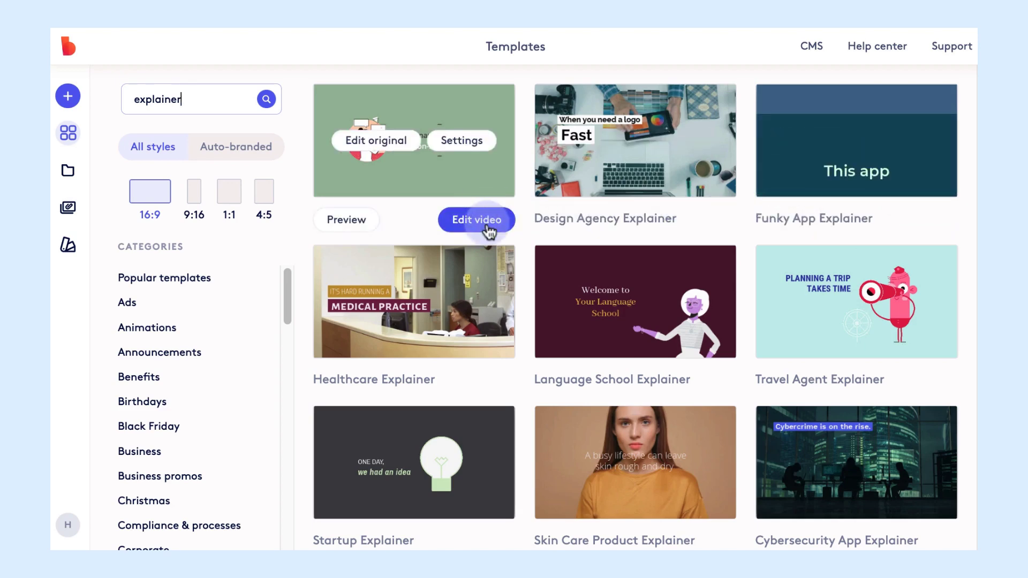
Open a copy of Animated Finance Explainer and review background colour choices without changing them
{"action": "left_click", "coordinate": [484, 221]}
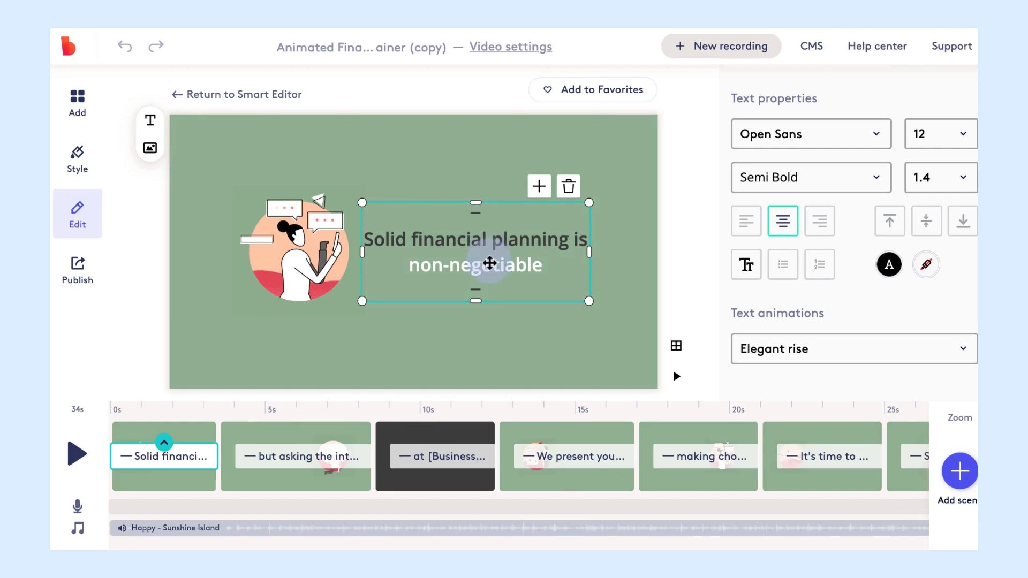
{"action": "left_click", "coordinate": [477, 344]}
{"action": "scroll", "coordinate": [792, 347], "scroll_direction": "down", "scroll_amount": 2}
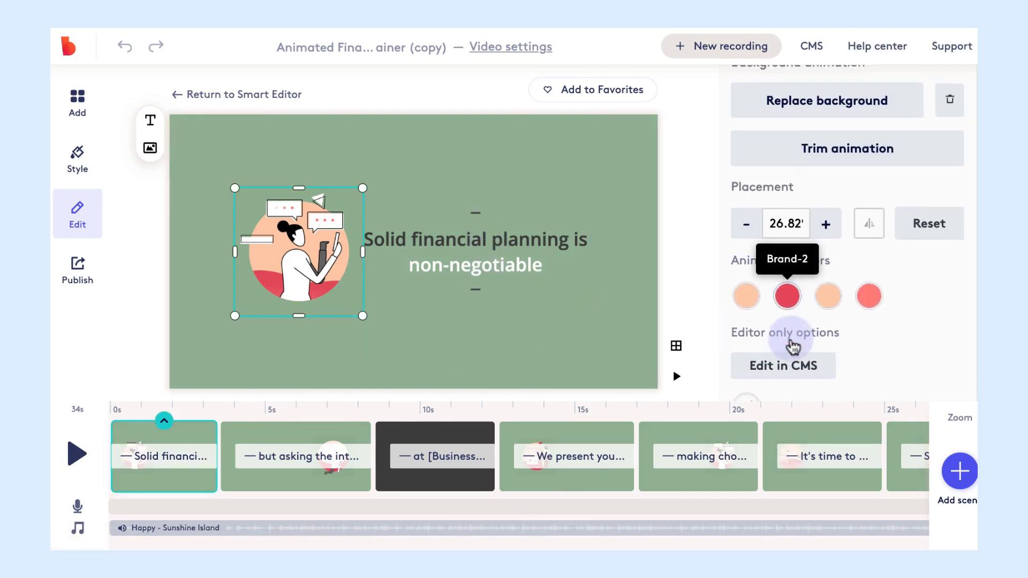
{"action": "scroll", "coordinate": [792, 346], "scroll_direction": "down", "scroll_amount": 1}
{"action": "left_click", "coordinate": [747, 385]}
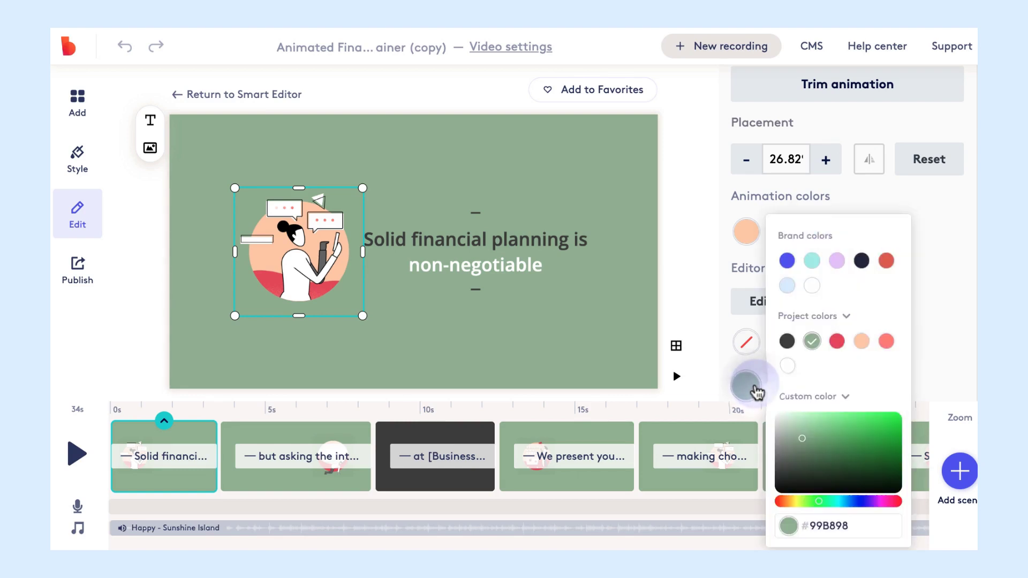
{"action": "left_click", "coordinate": [926, 336]}
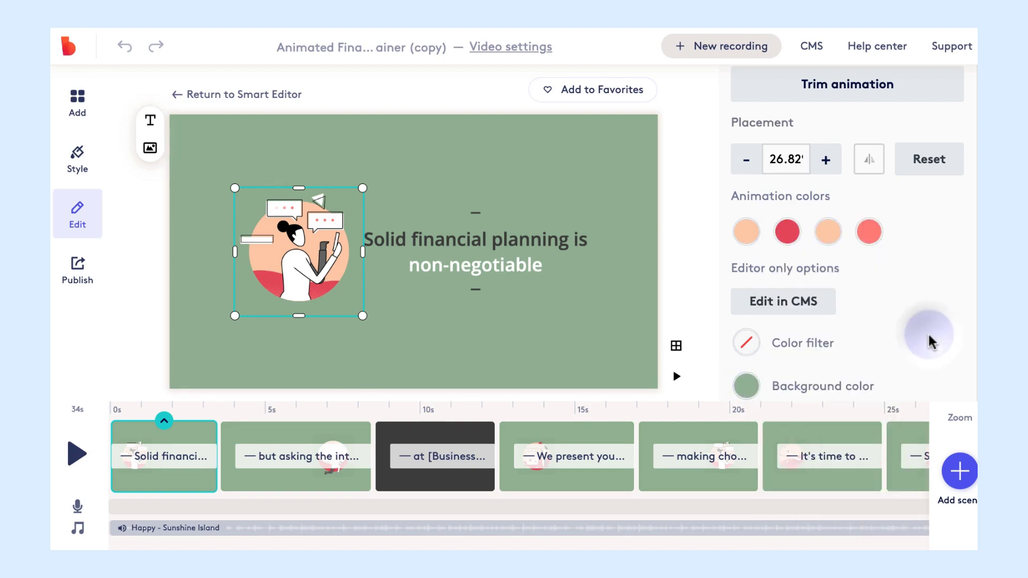
Extend the first scene so the video runs 34.5 s, leaving the soundtrack unchanged
{"action": "mouse_move", "coordinate": [217, 471]}
{"action": "left_mouse_down"}
{"action": "mouse_move", "coordinate": [247, 471]}
{"action": "mouse_move", "coordinate": [231, 471]}
{"action": "left_mouse_up"}
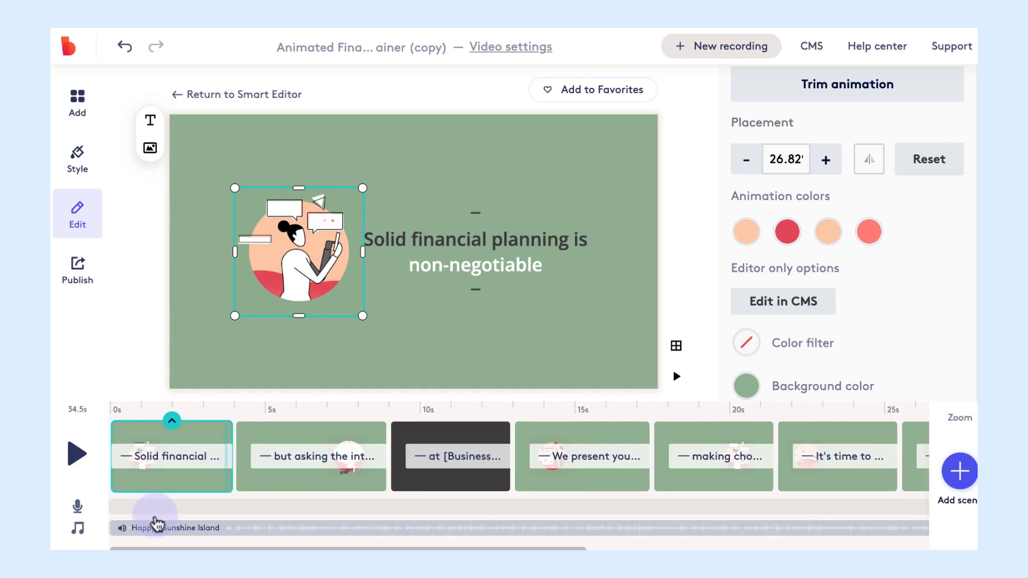
{"action": "left_click", "coordinate": [80, 529]}
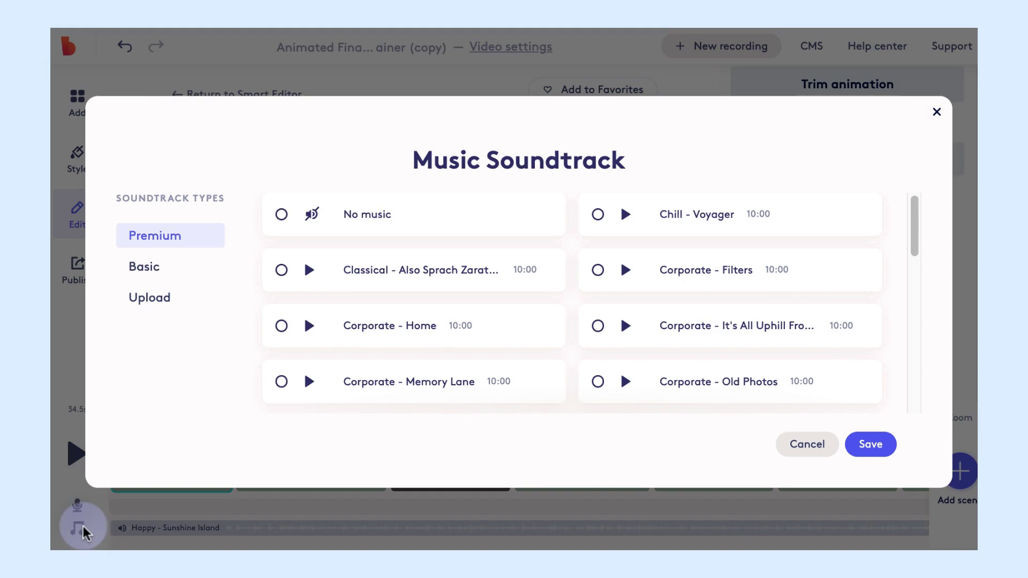
{"action": "scroll", "coordinate": [391, 367], "scroll_direction": "down", "scroll_amount": 1}
{"action": "scroll", "coordinate": [390, 367], "scroll_direction": "up", "scroll_amount": 2}
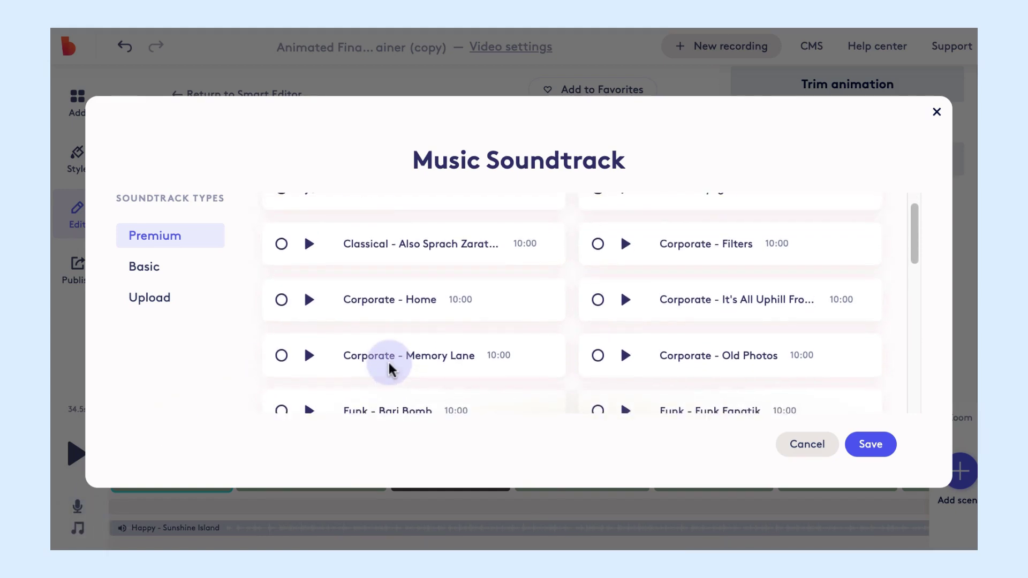
{"action": "left_click", "coordinate": [935, 113]}
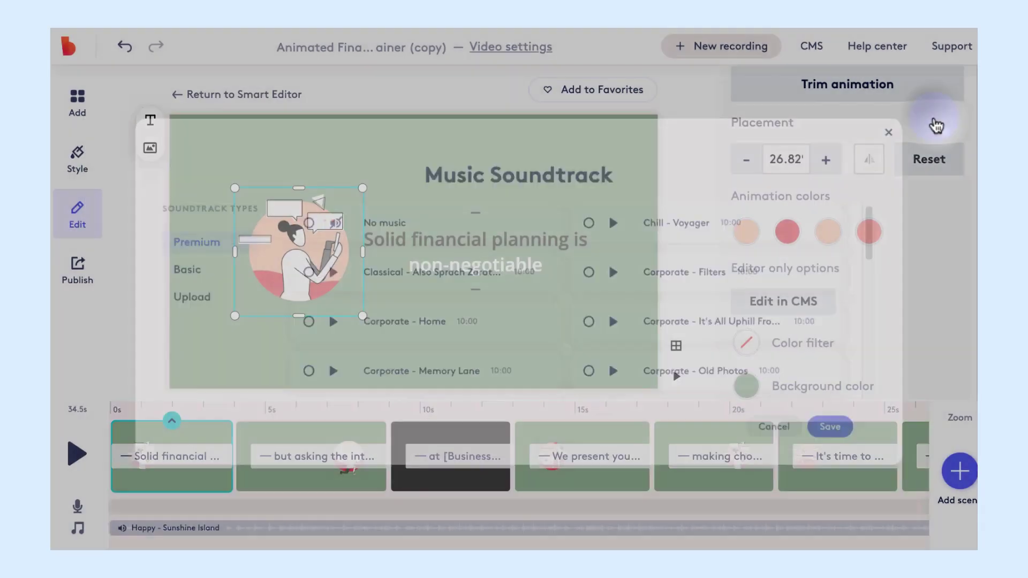
{"action": "left_click", "coordinate": [102, 183]}
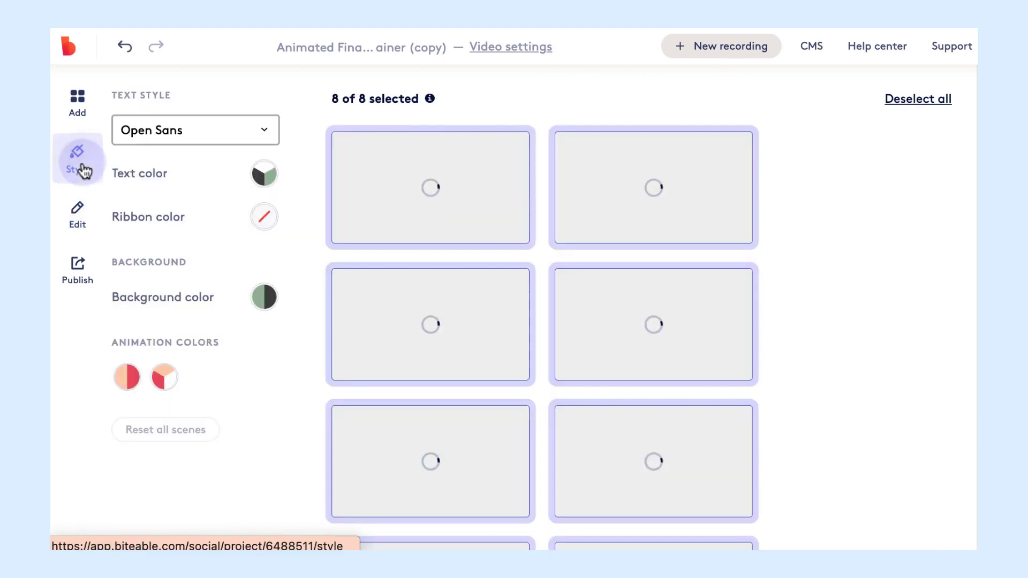
{"action": "left_click", "coordinate": [914, 102]}
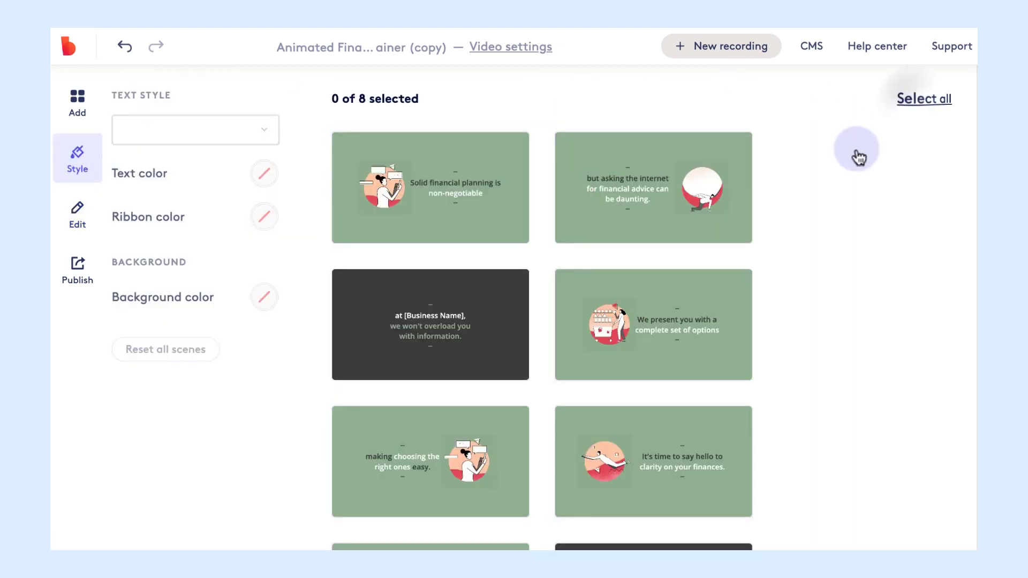
{"action": "left_click", "coordinate": [481, 202]}
{"action": "left_click", "coordinate": [612, 202]}
{"action": "left_click", "coordinate": [636, 351]}
{"action": "left_click", "coordinate": [649, 425]}
{"action": "left_click", "coordinate": [470, 429]}
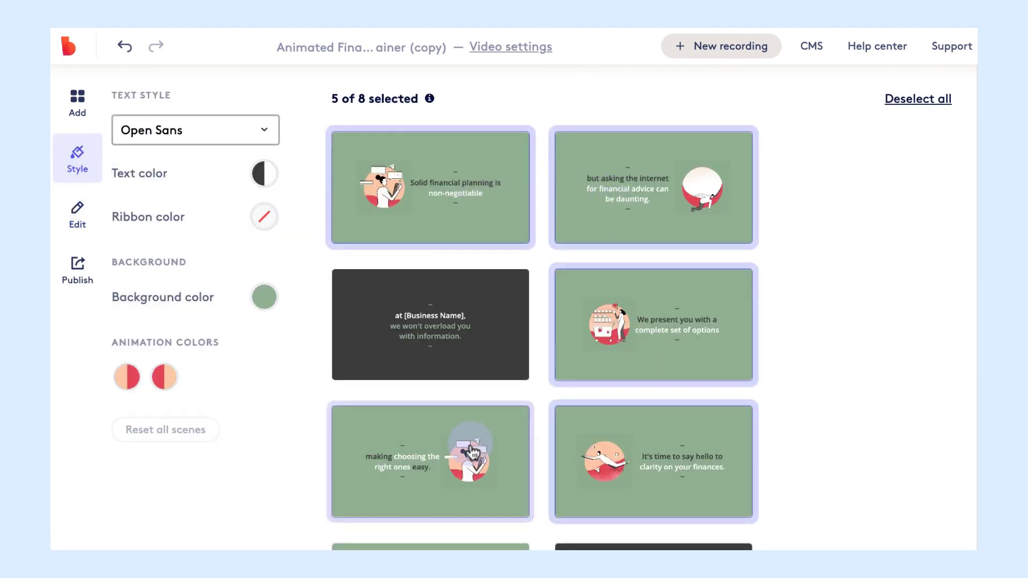
{"action": "scroll", "coordinate": [470, 449], "scroll_direction": "down", "scroll_amount": 2}
{"action": "left_click", "coordinate": [471, 489]}
{"action": "left_click", "coordinate": [265, 299]}
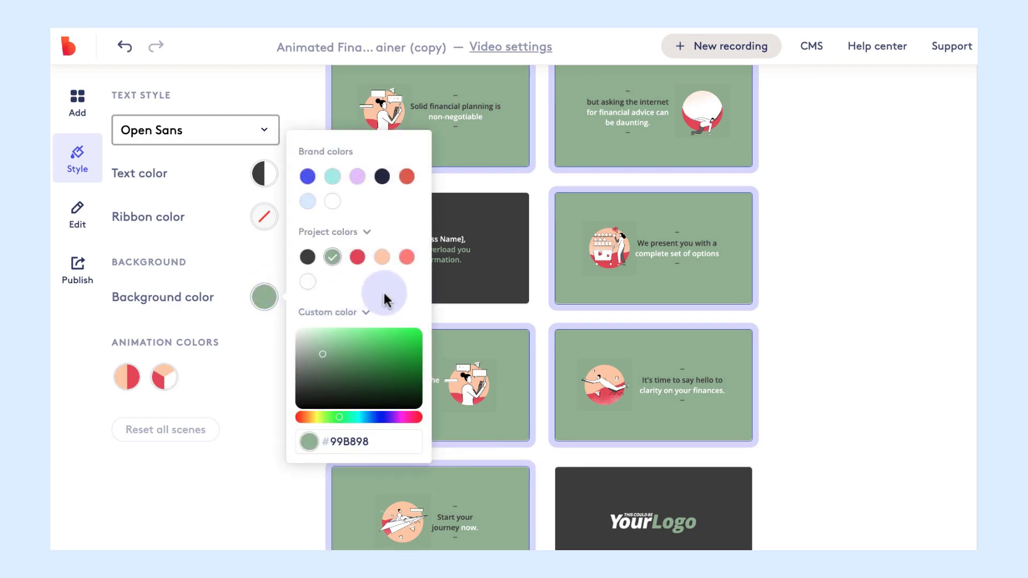
{"action": "left_click", "coordinate": [381, 258]}
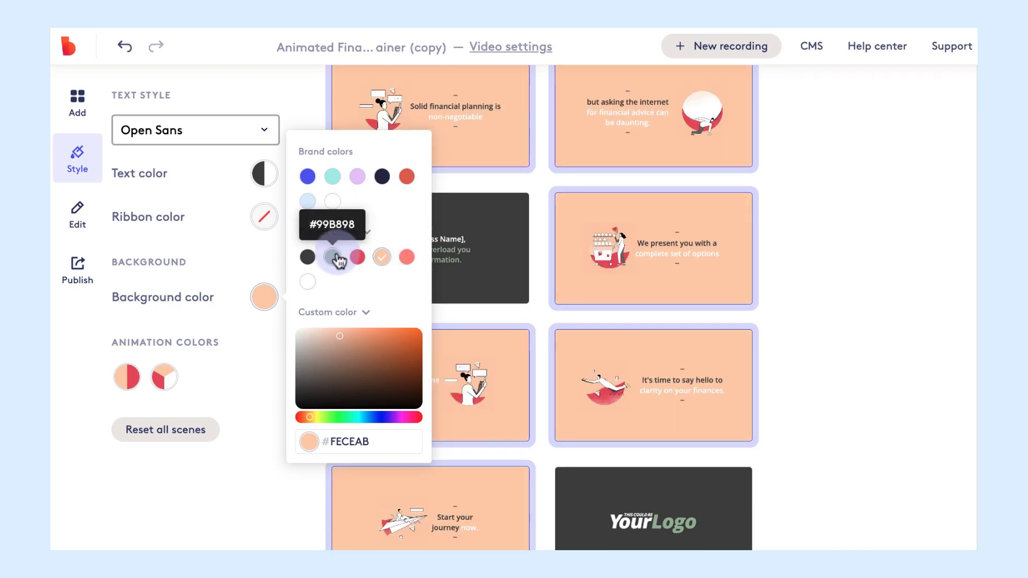
{"action": "left_click", "coordinate": [333, 257]}
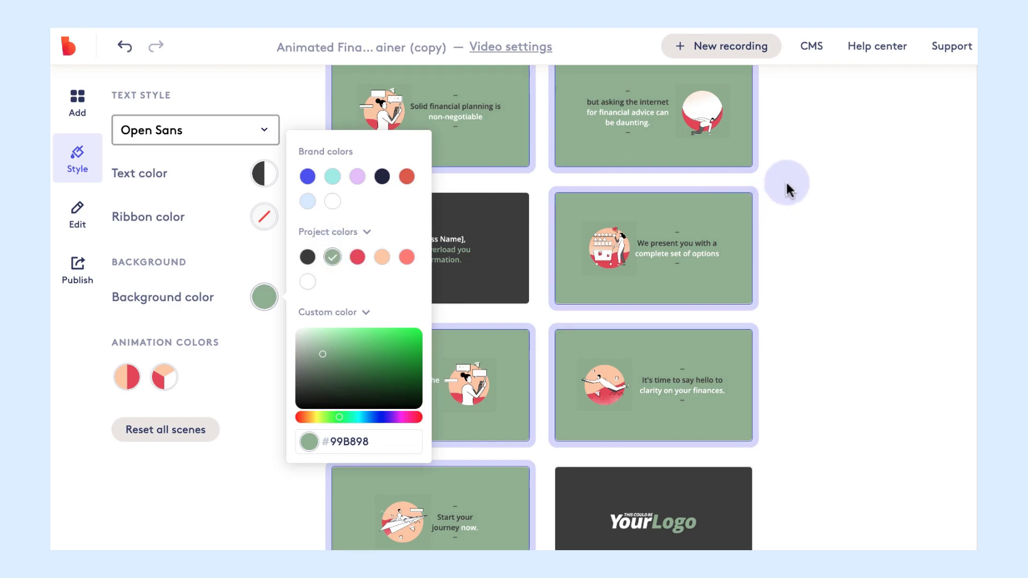
{"action": "left_click", "coordinate": [791, 192]}
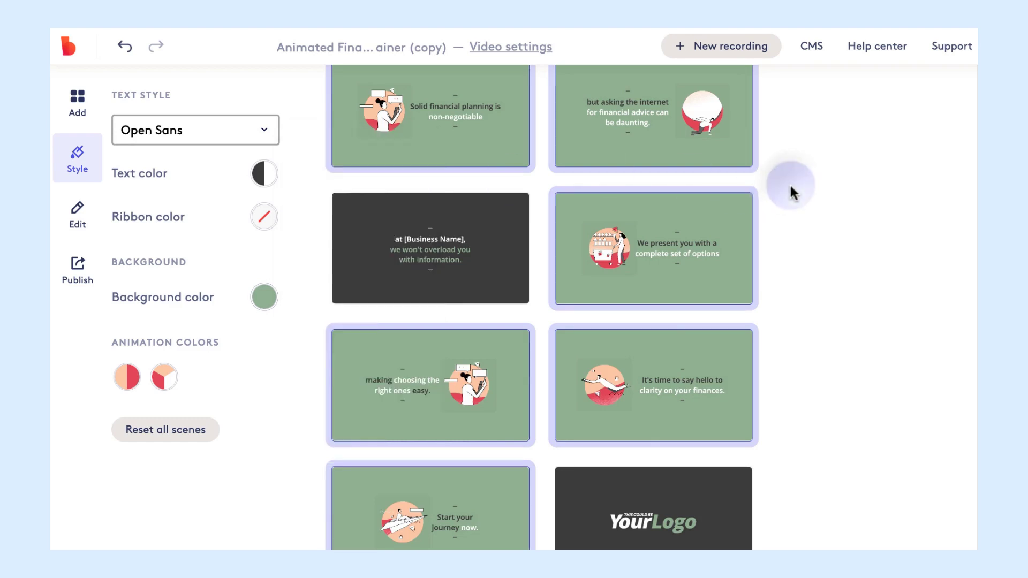
{"action": "left_click", "coordinate": [78, 214]}
On the 'making choosing the right ones easy' scene, set up a screen recording of Screen 1
{"action": "left_click", "coordinate": [557, 487]}
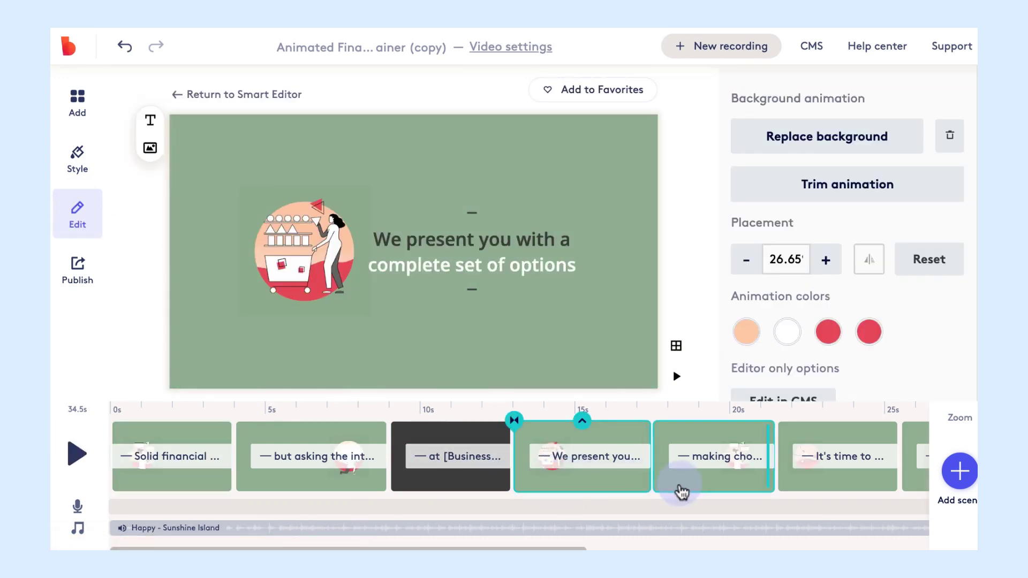
{"action": "left_click", "coordinate": [692, 491]}
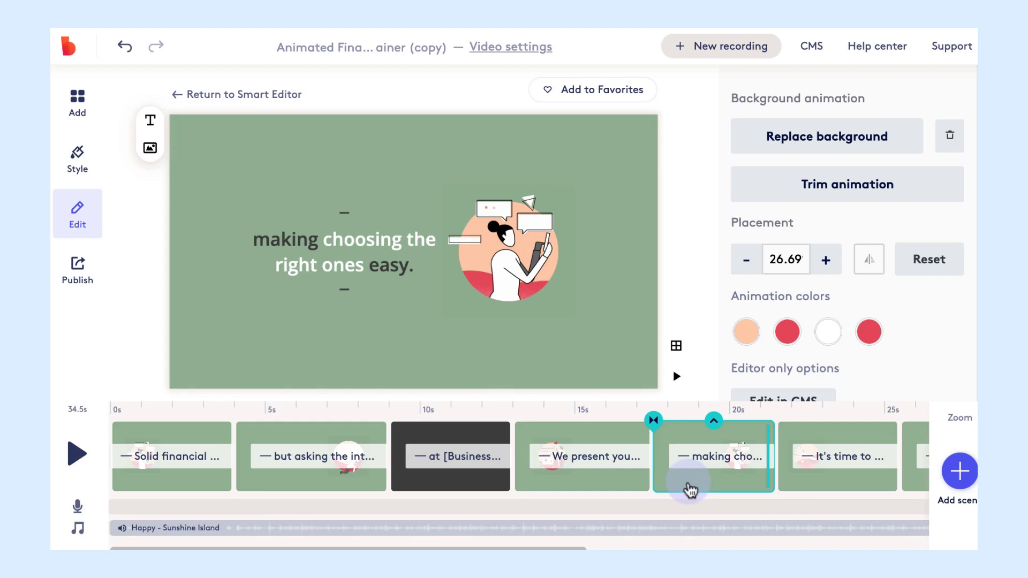
{"action": "left_click", "coordinate": [717, 53]}
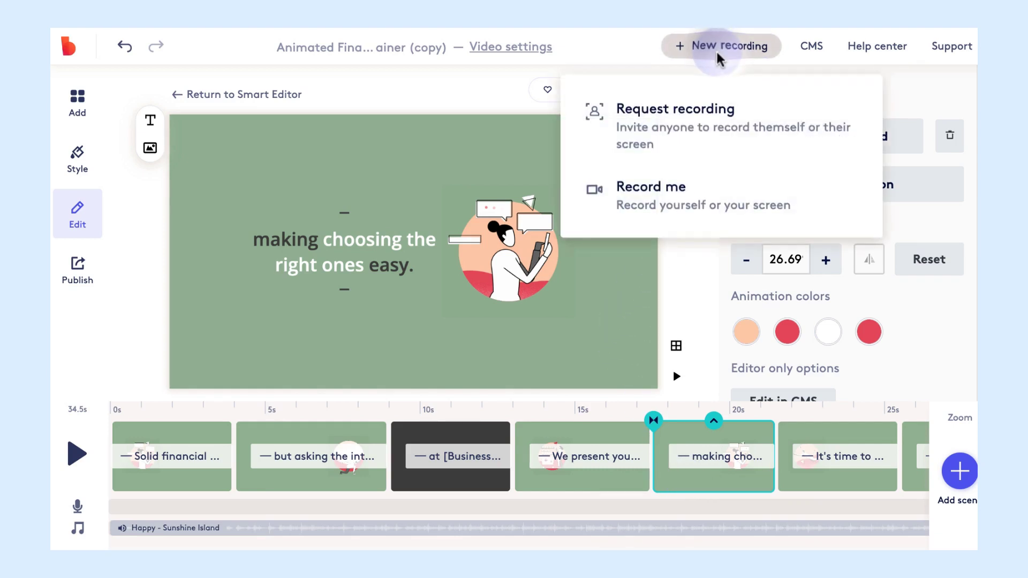
{"action": "left_click", "coordinate": [702, 185]}
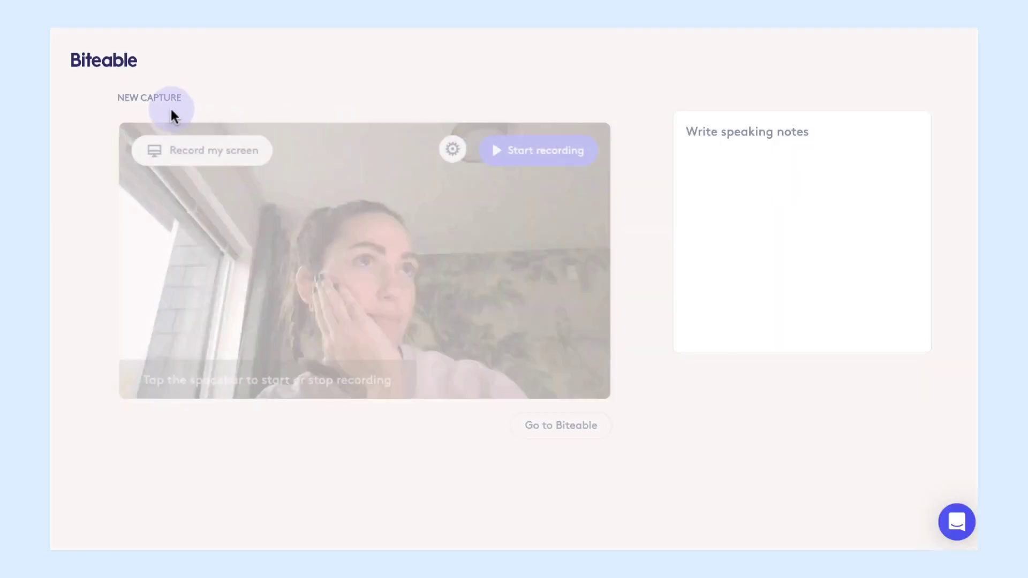
{"action": "left_click", "coordinate": [180, 149]}
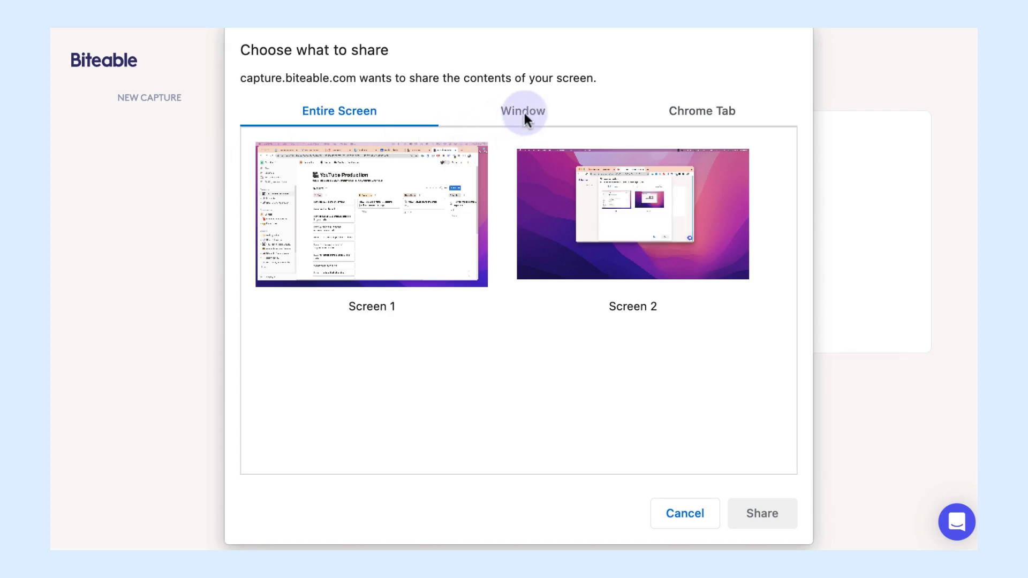
{"action": "left_click", "coordinate": [402, 221]}
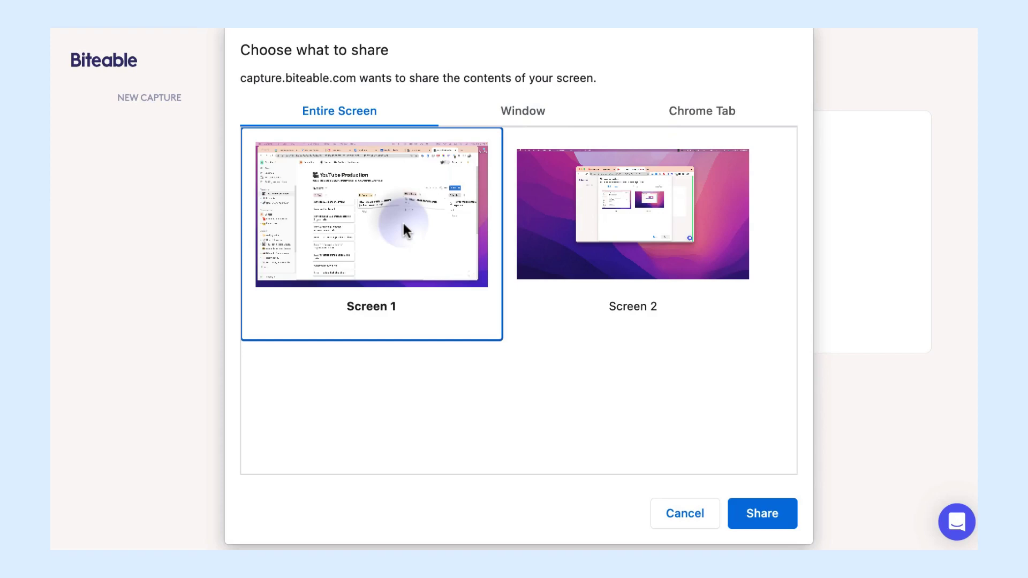
{"action": "left_click", "coordinate": [779, 513]}
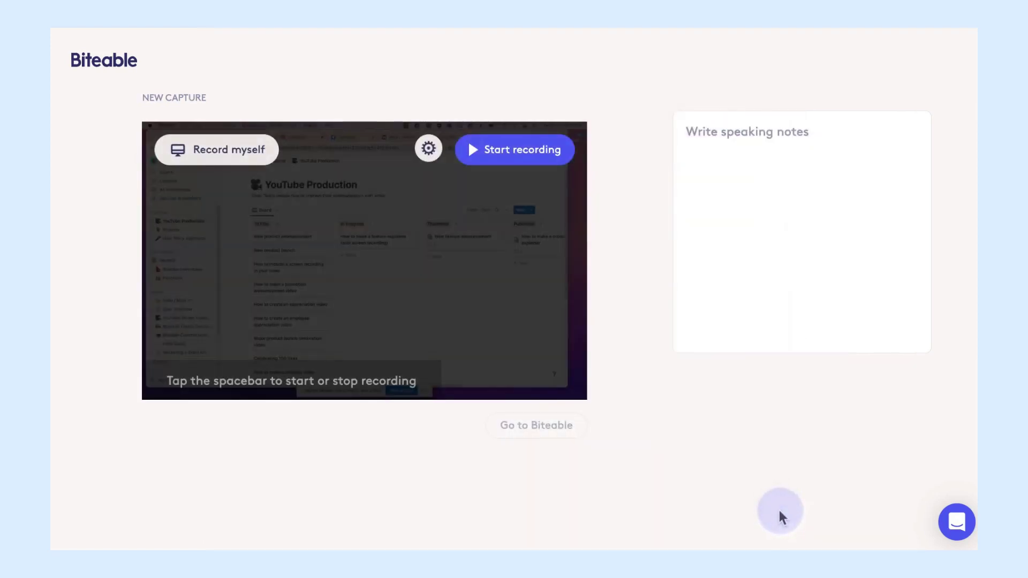
Record a short capture of the screen and keep it for upload
{"action": "left_click", "coordinate": [535, 155]}
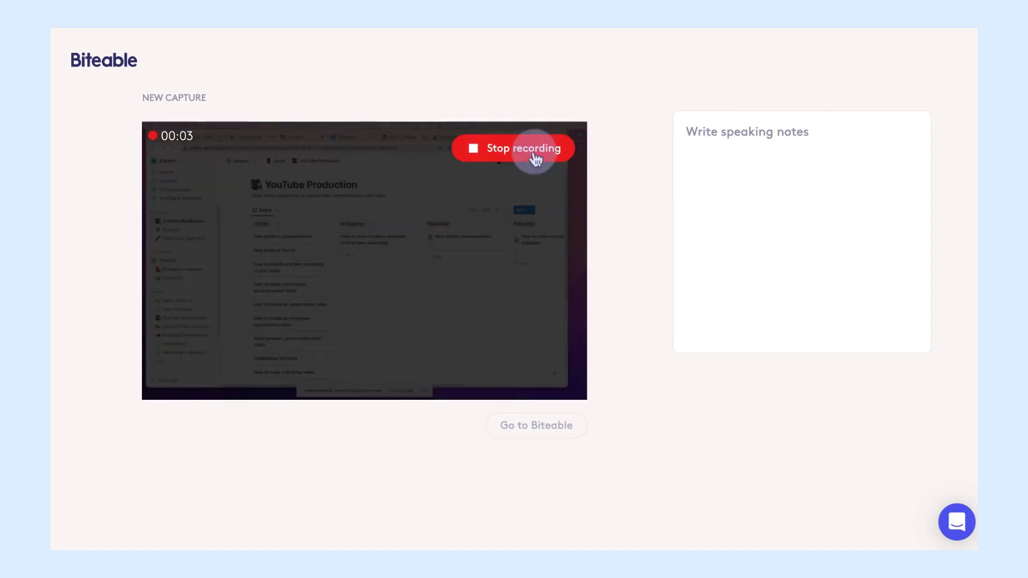
{"action": "left_click", "coordinate": [535, 150]}
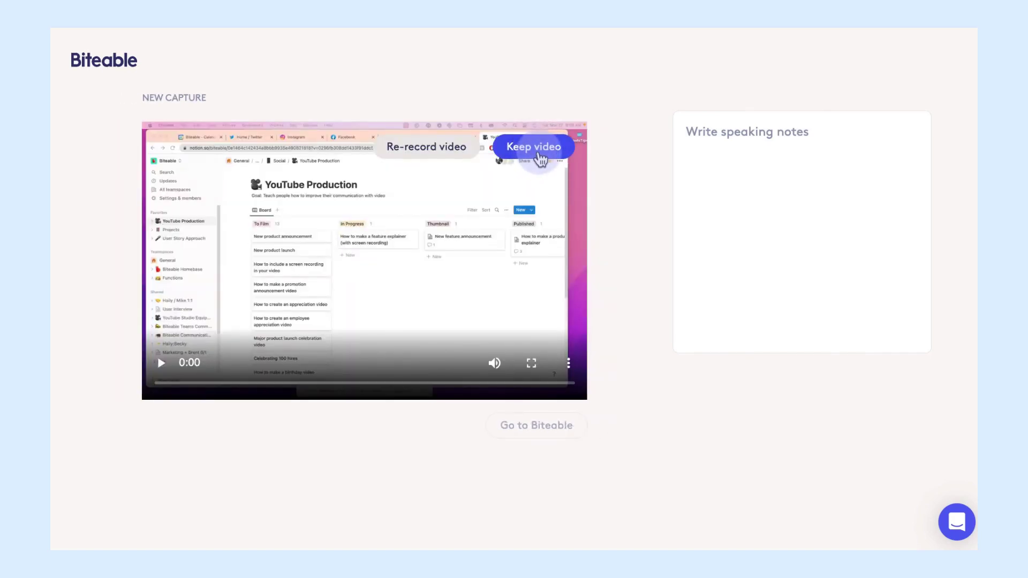
{"action": "left_click", "coordinate": [538, 153]}
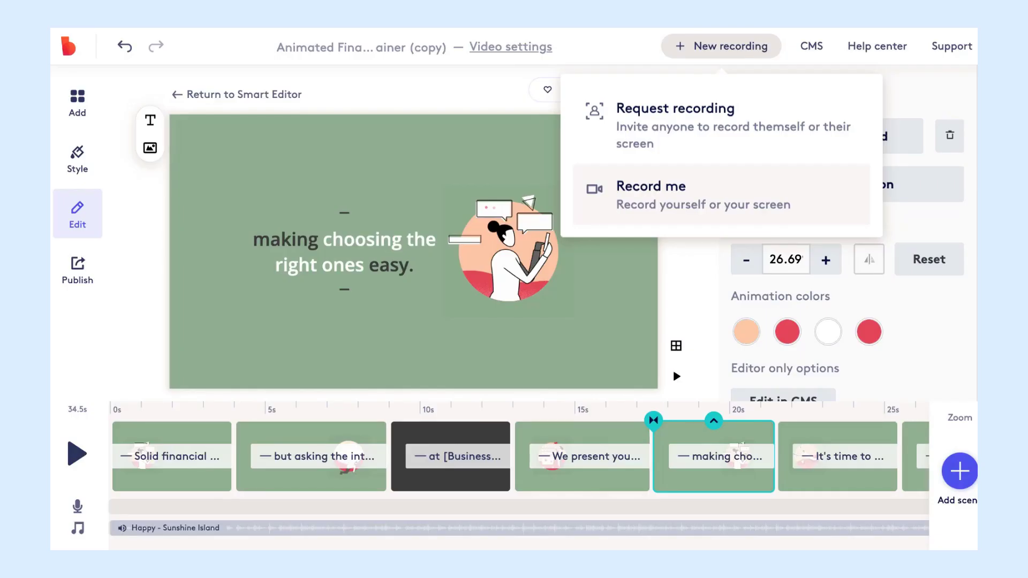
Swap the fifth scene's background for the newest clip in My assets > My recordings
{"action": "left_click", "coordinate": [499, 354]}
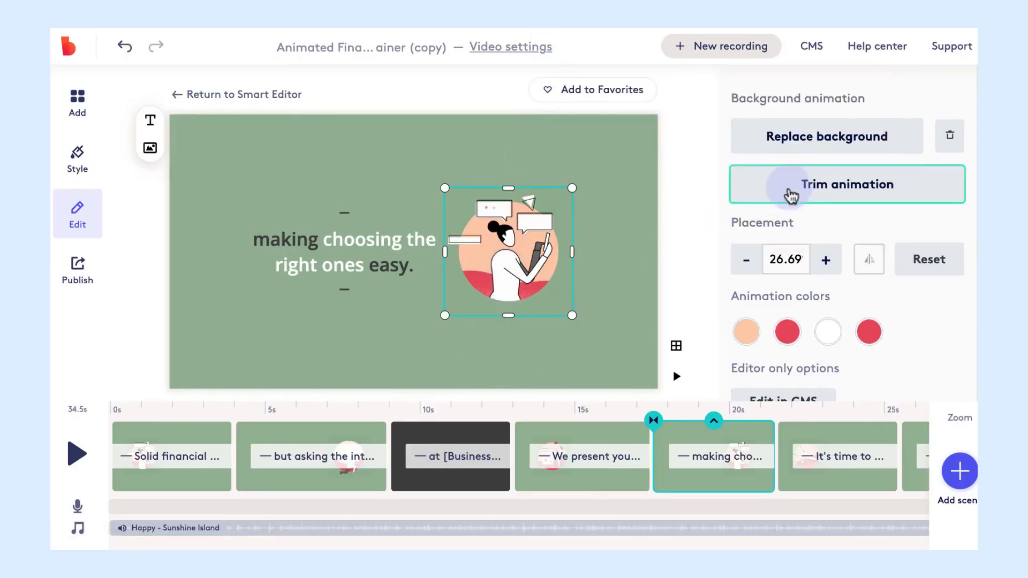
{"action": "left_click", "coordinate": [807, 142]}
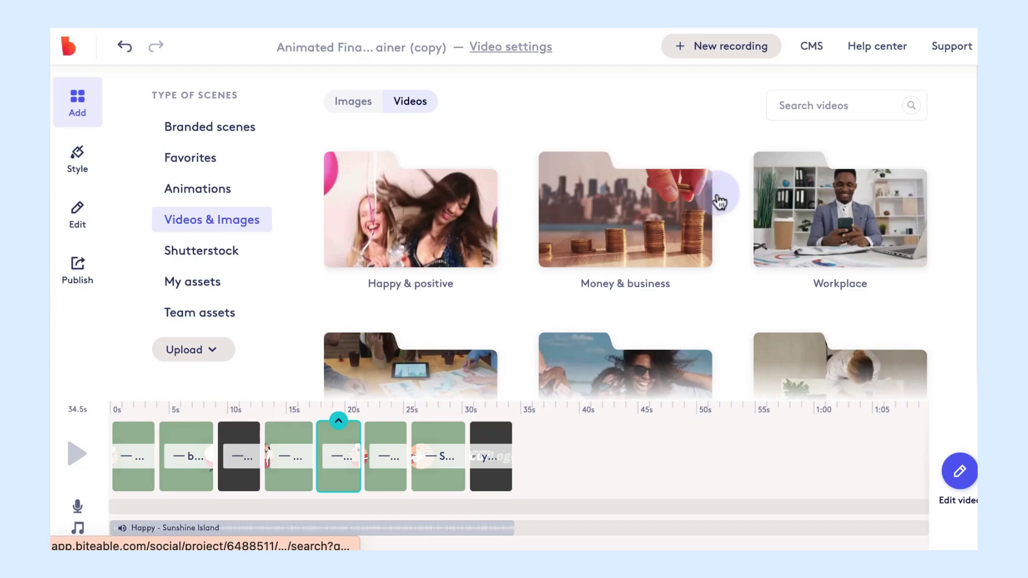
{"action": "left_click", "coordinate": [207, 284]}
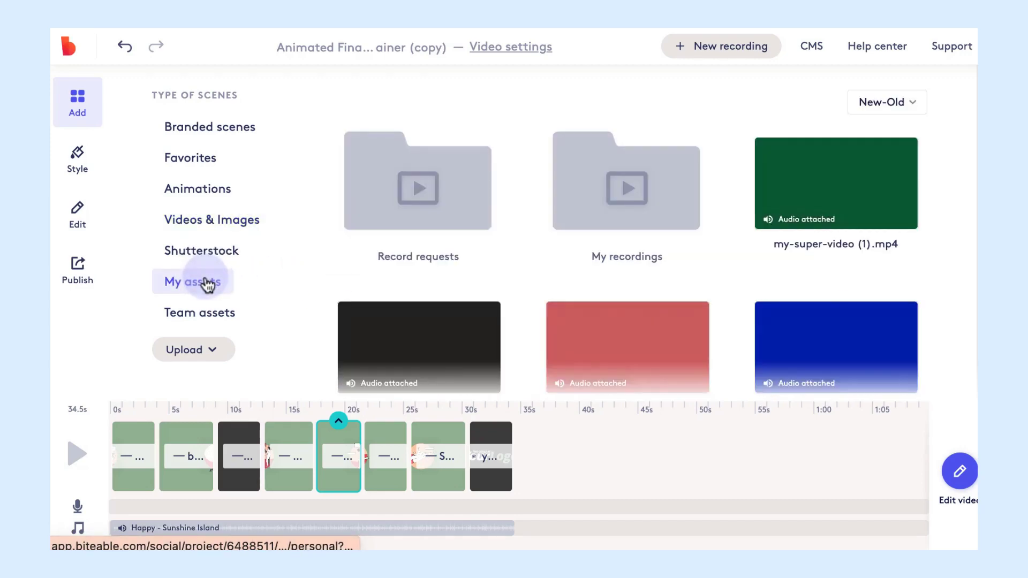
{"action": "left_click", "coordinate": [585, 202]}
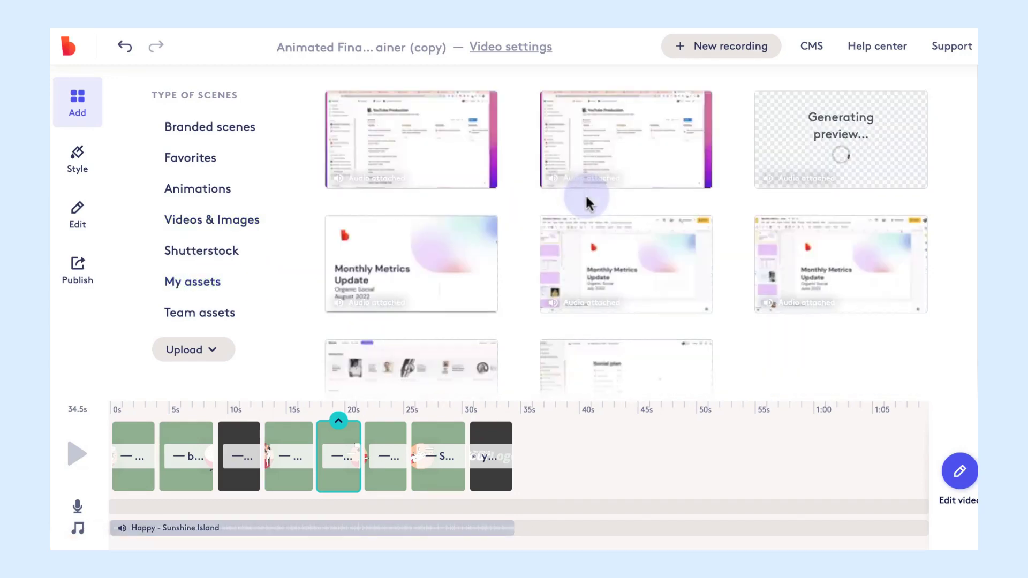
{"action": "left_click", "coordinate": [439, 158]}
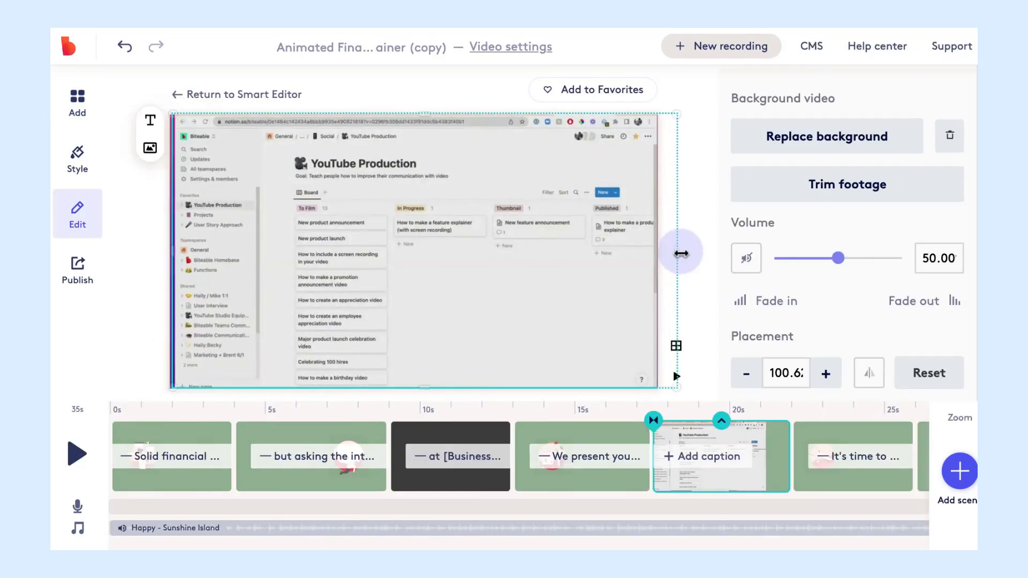
Set the background video's placement to 90% and centre it in the frame
{"action": "left_click", "coordinate": [787, 370]}
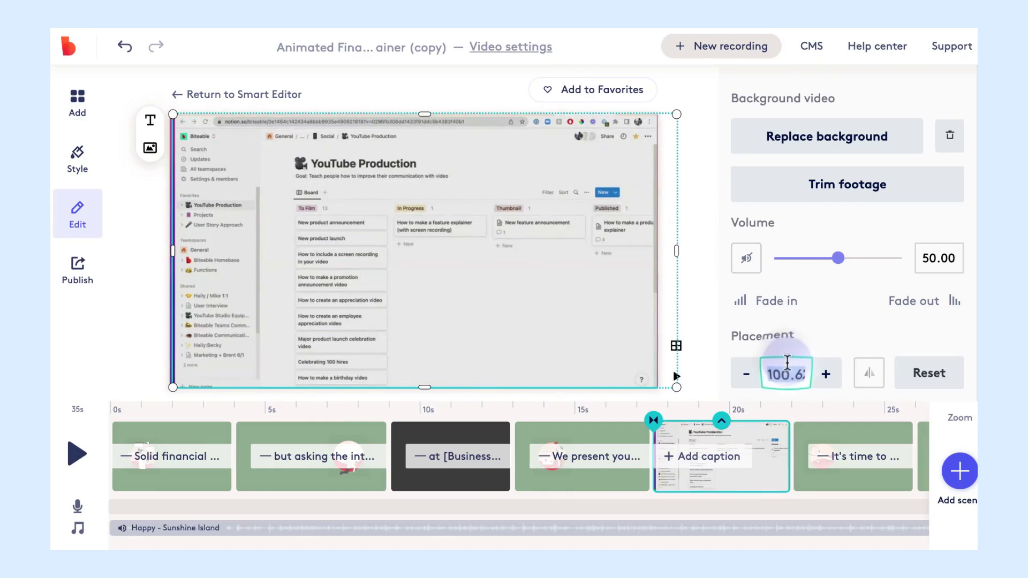
{"action": "key", "text": "Return"}
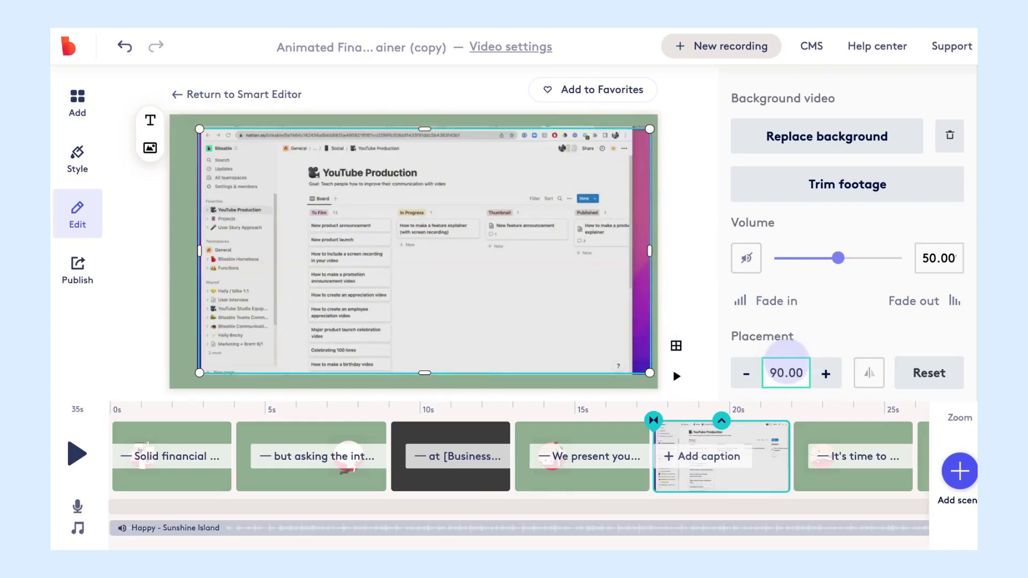
{"action": "left_click_drag", "start_coordinate": [521, 355], "coordinate": [507, 292]}
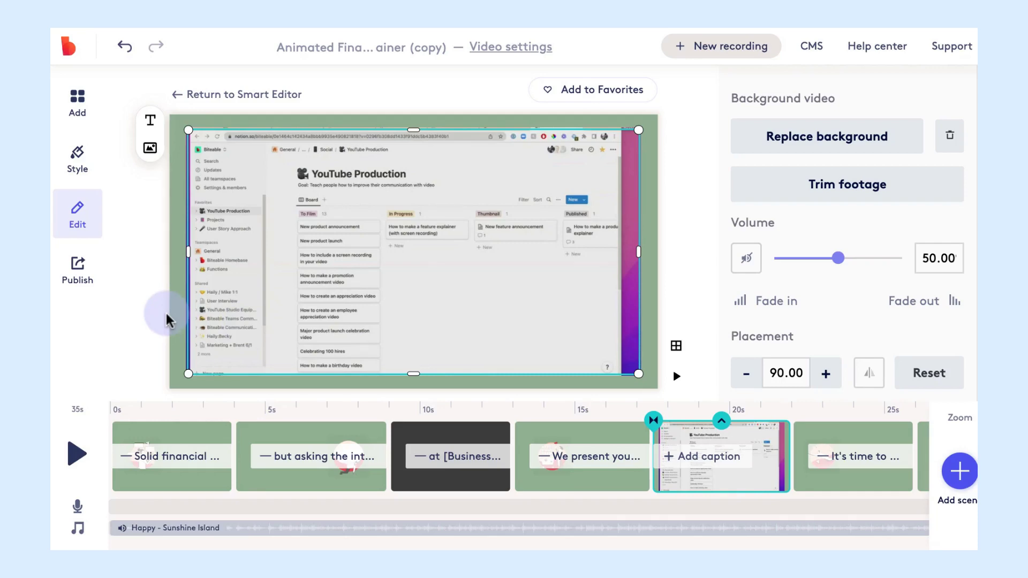
Trim about 0.4 s off the clip's start, end it near 4.6 s, and save
{"action": "left_click", "coordinate": [826, 189]}
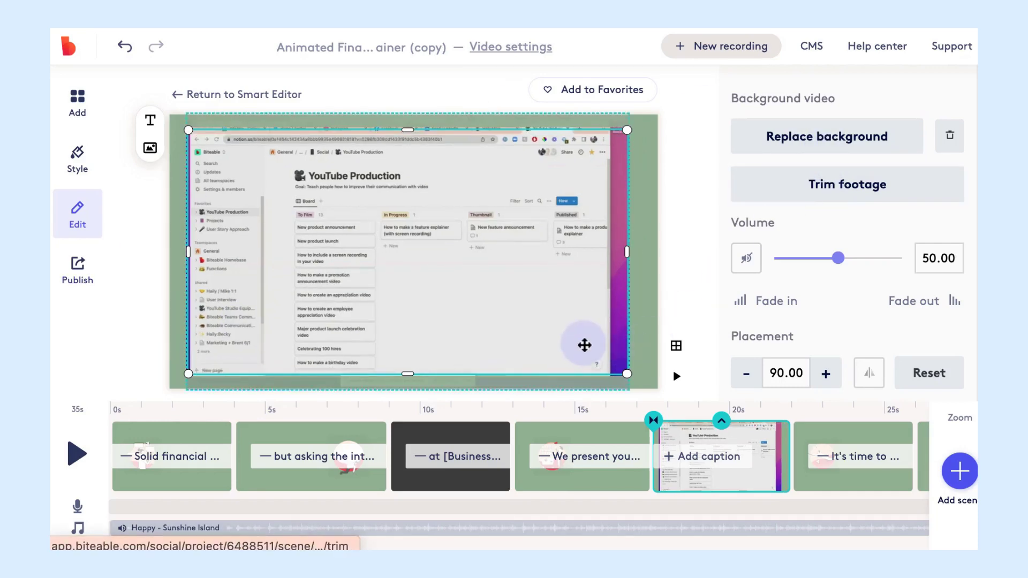
{"action": "left_click", "coordinate": [816, 197]}
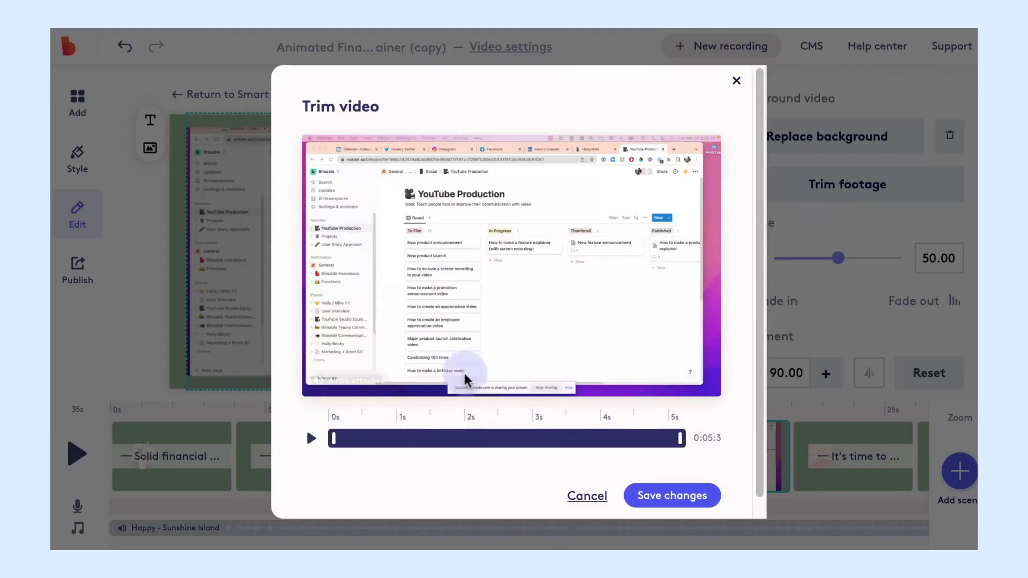
{"action": "left_click", "coordinate": [329, 438]}
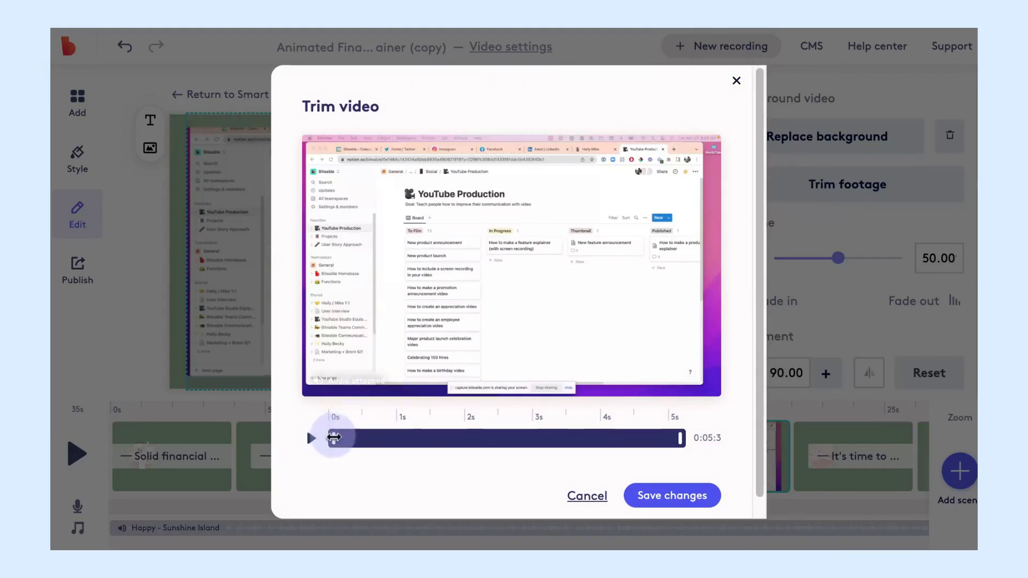
{"action": "left_click_drag", "start_coordinate": [334, 438], "coordinate": [361, 438]}
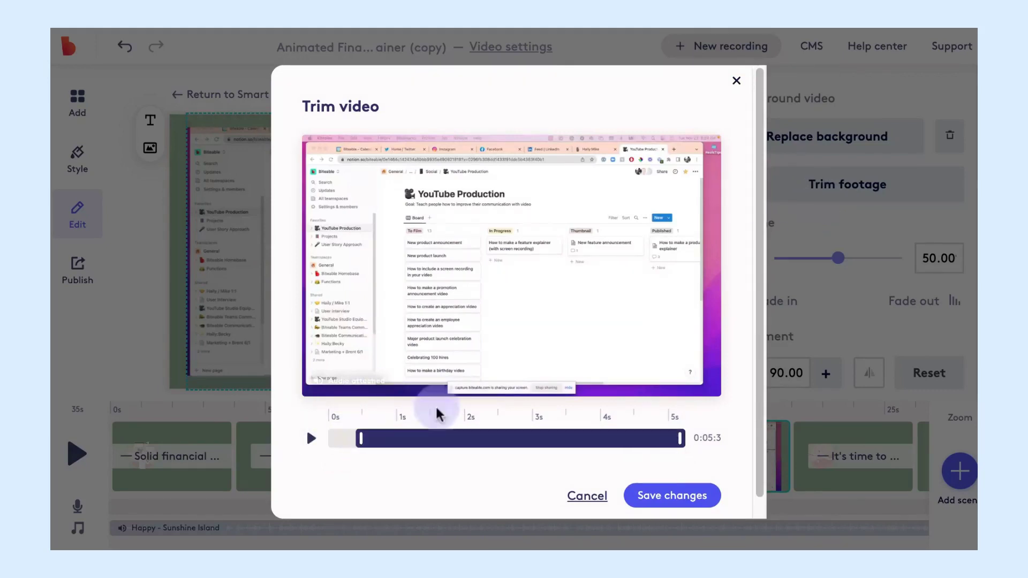
{"action": "left_click_drag", "start_coordinate": [680, 438], "coordinate": [658, 438]}
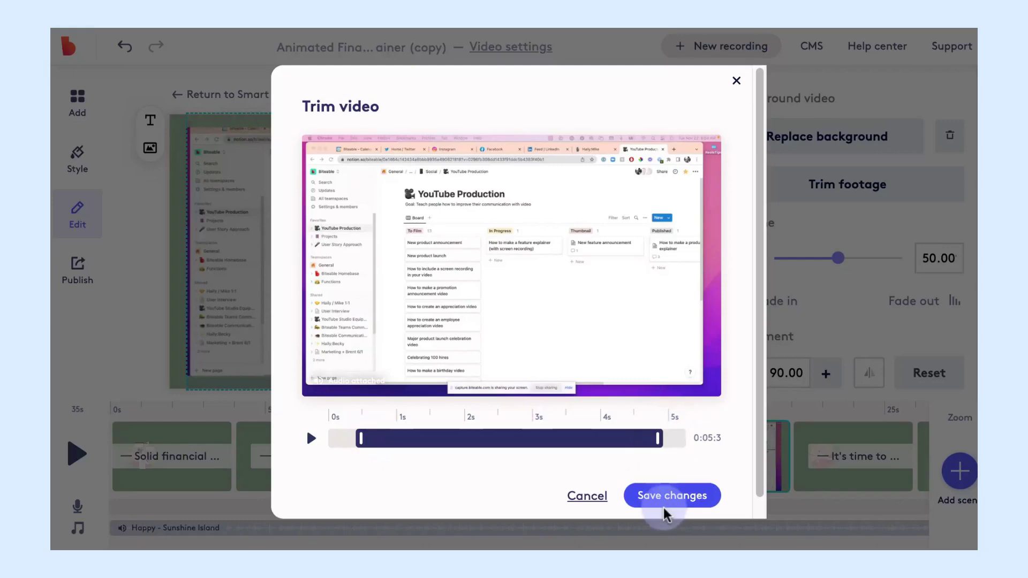
{"action": "left_click", "coordinate": [663, 508]}
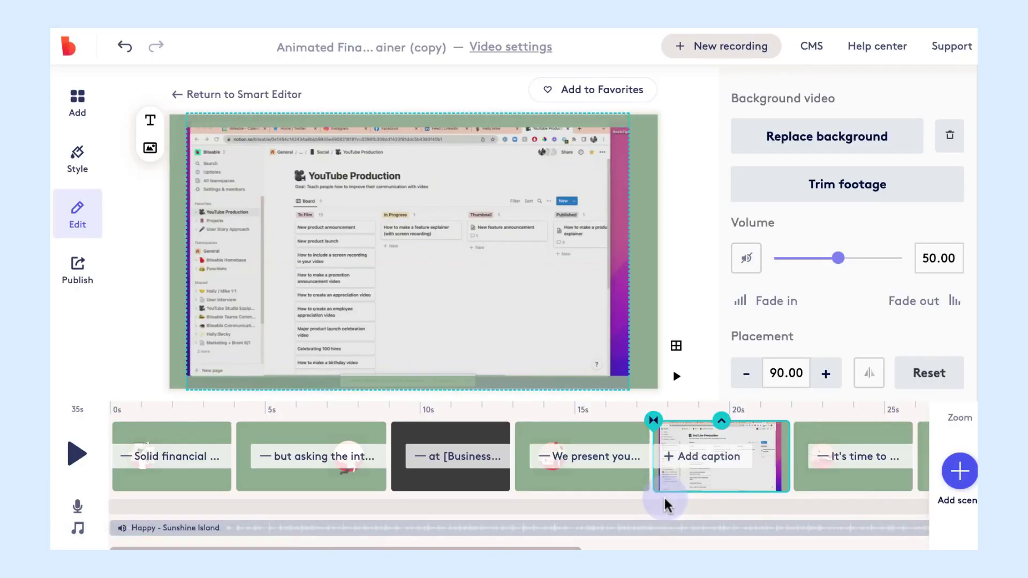
Build the final video in HD 1080p from the Publish page for link sharing
{"action": "left_click", "coordinate": [87, 285]}
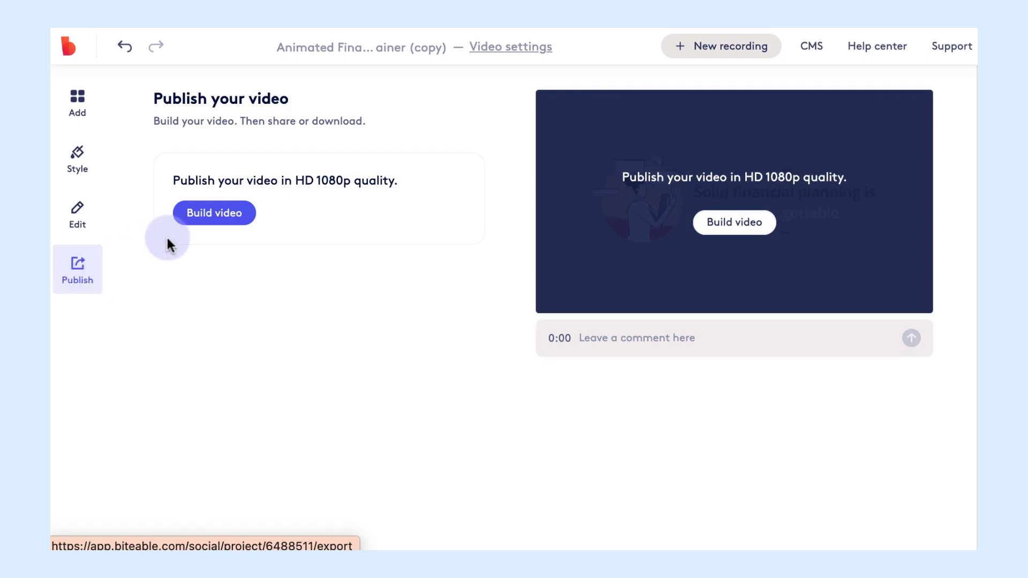
{"action": "left_click", "coordinate": [213, 217]}
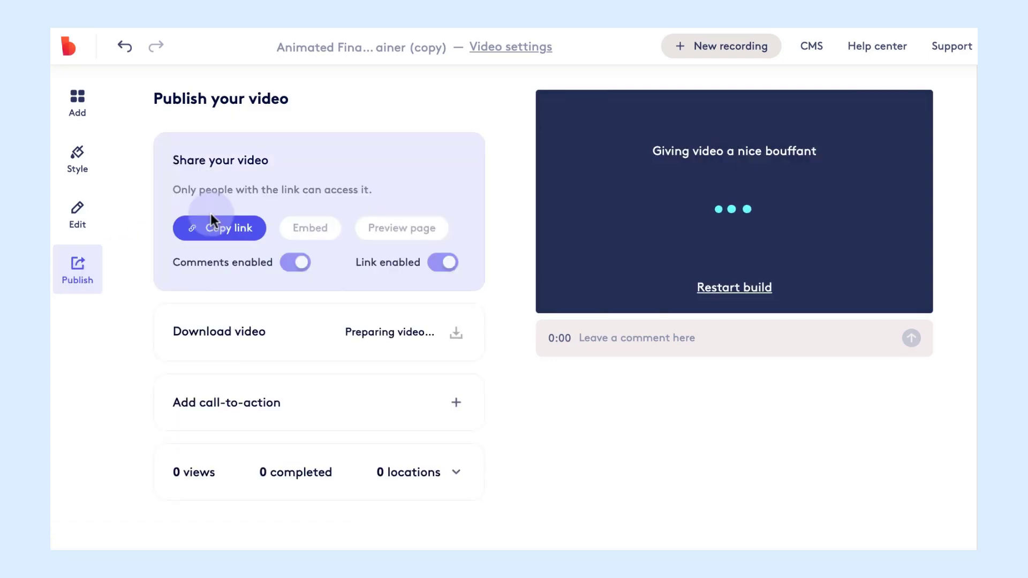